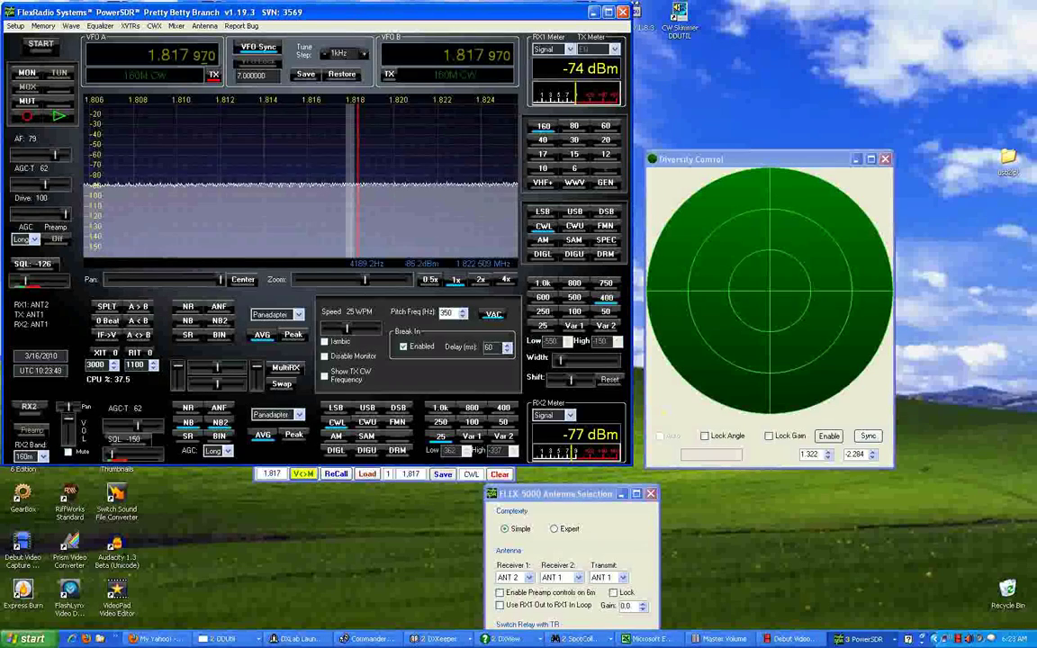
Step: Start the radio and narrow the receiver 1 filter to 25
click(790, 641)
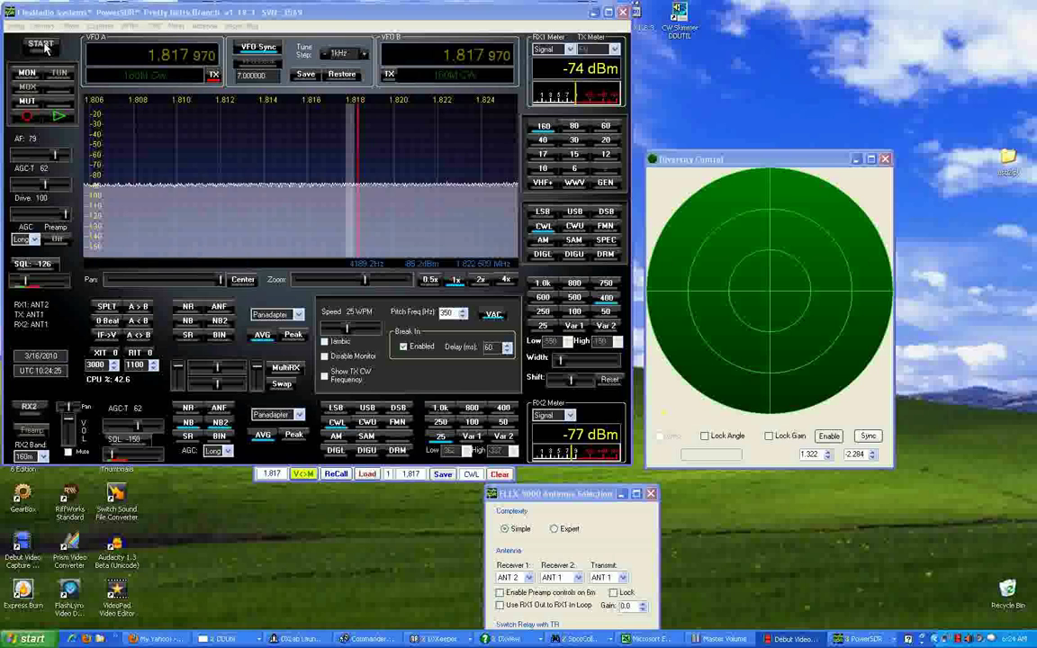
click(43, 46)
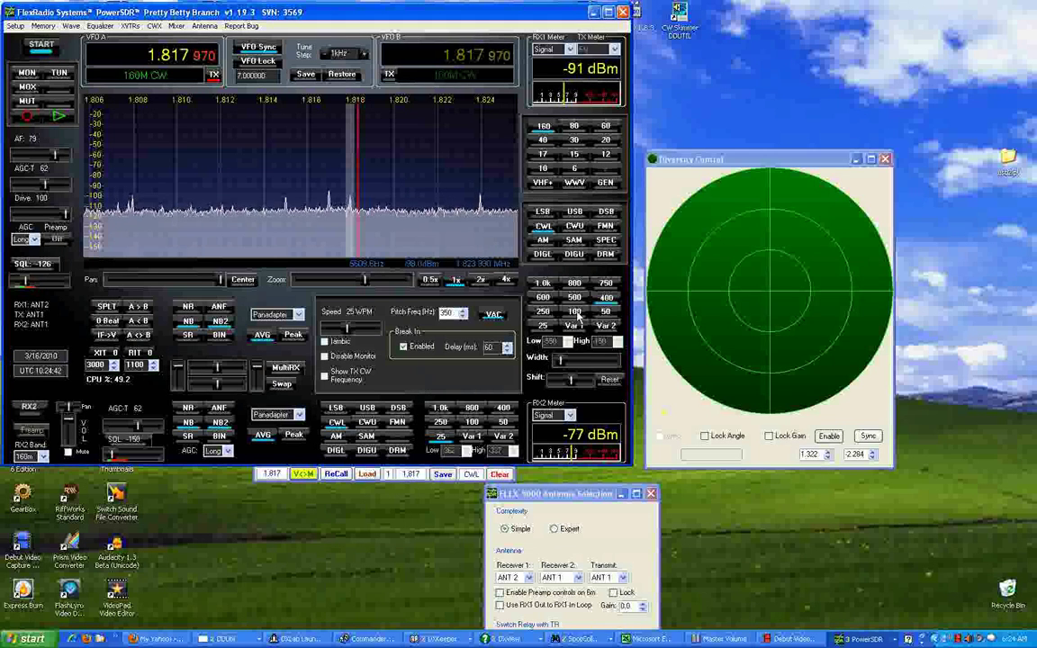
click(543, 311)
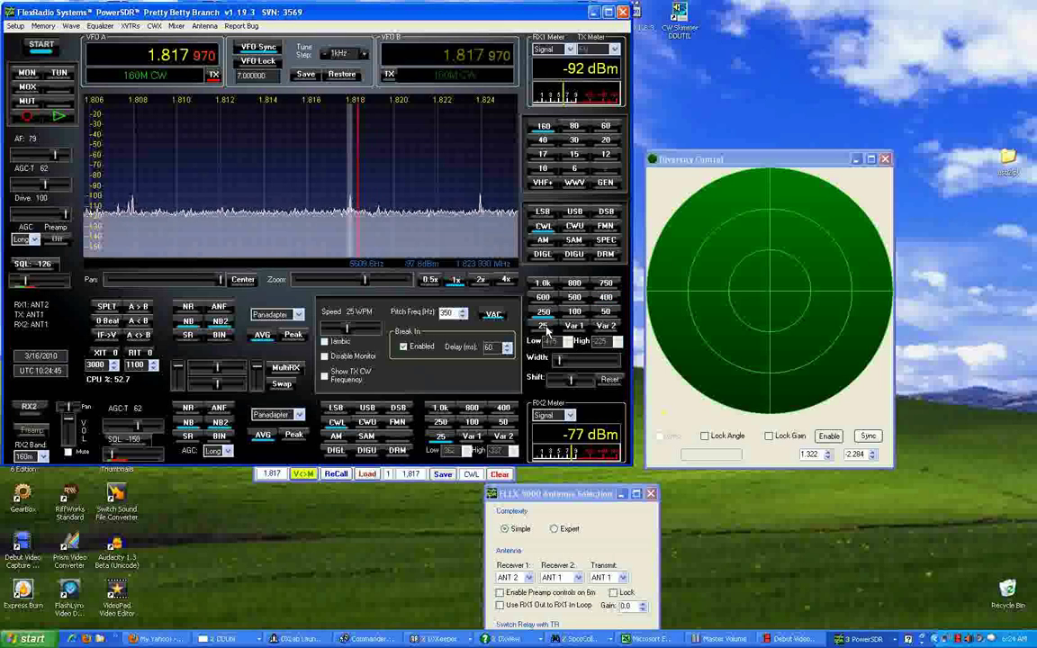
click(545, 328)
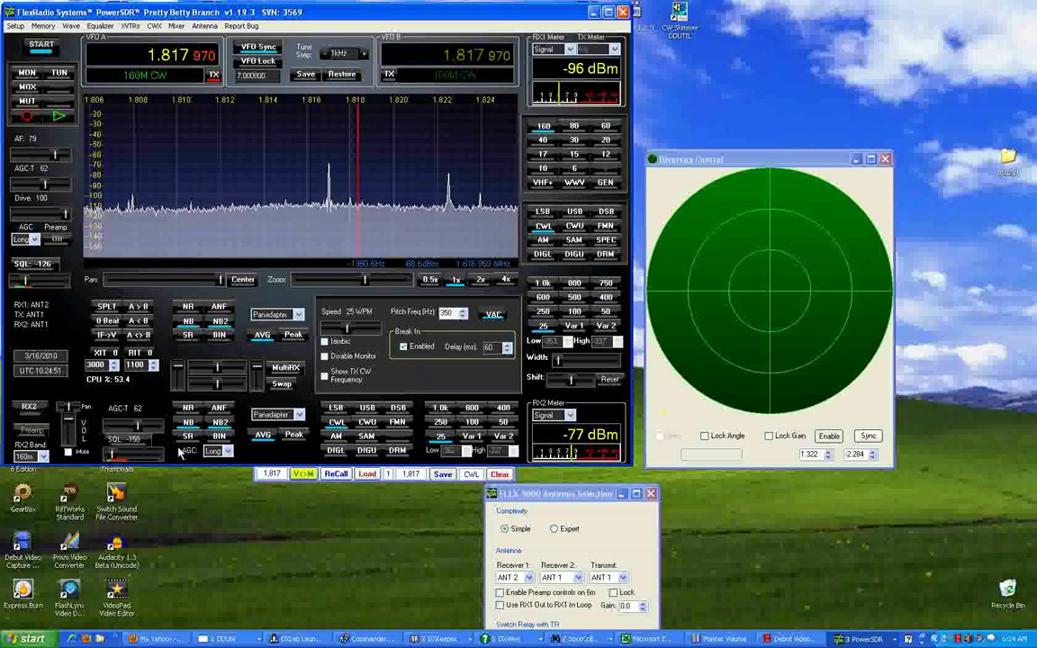
Step: Turn on receiver 2, enable diversity and move the diversity point to a gain of about 1.24 and an angle of about 0.81
click(29, 406)
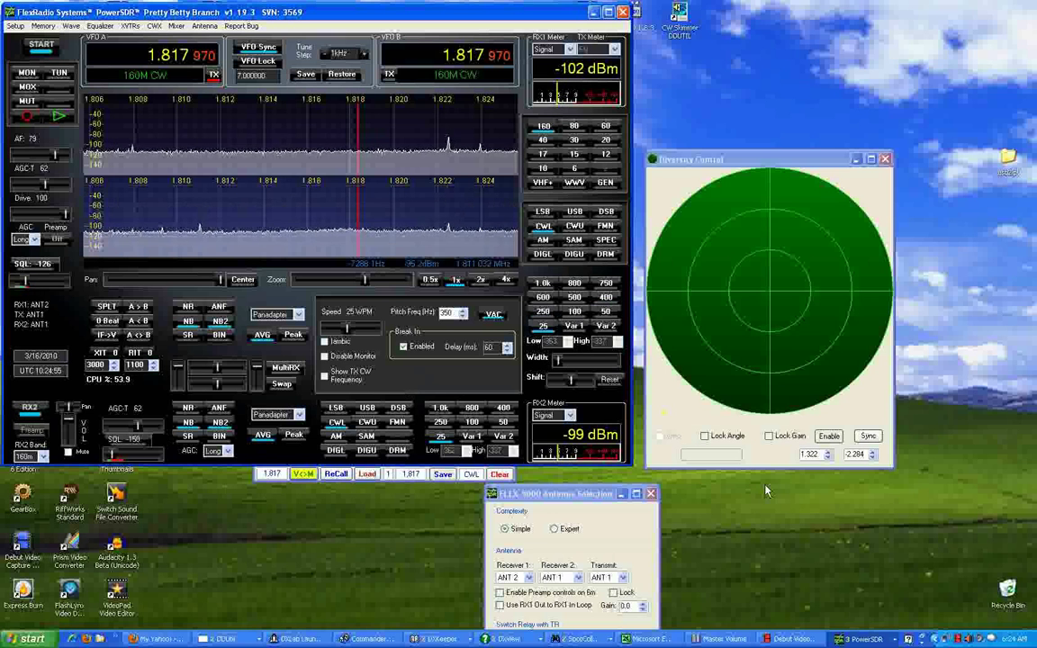
click(827, 437)
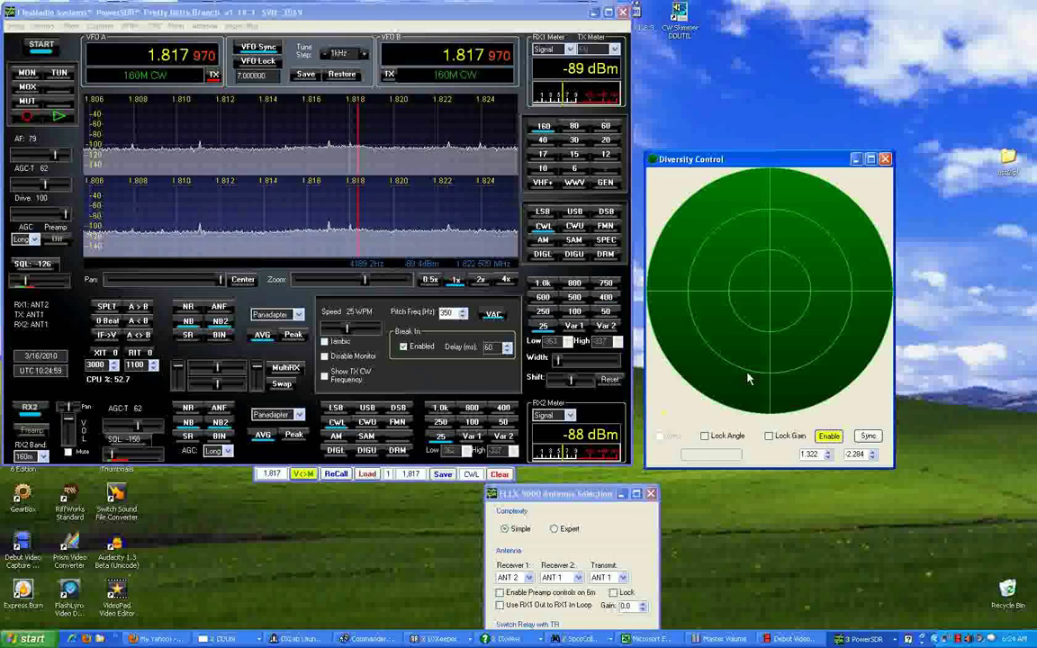
drag(747, 370, 878, 186)
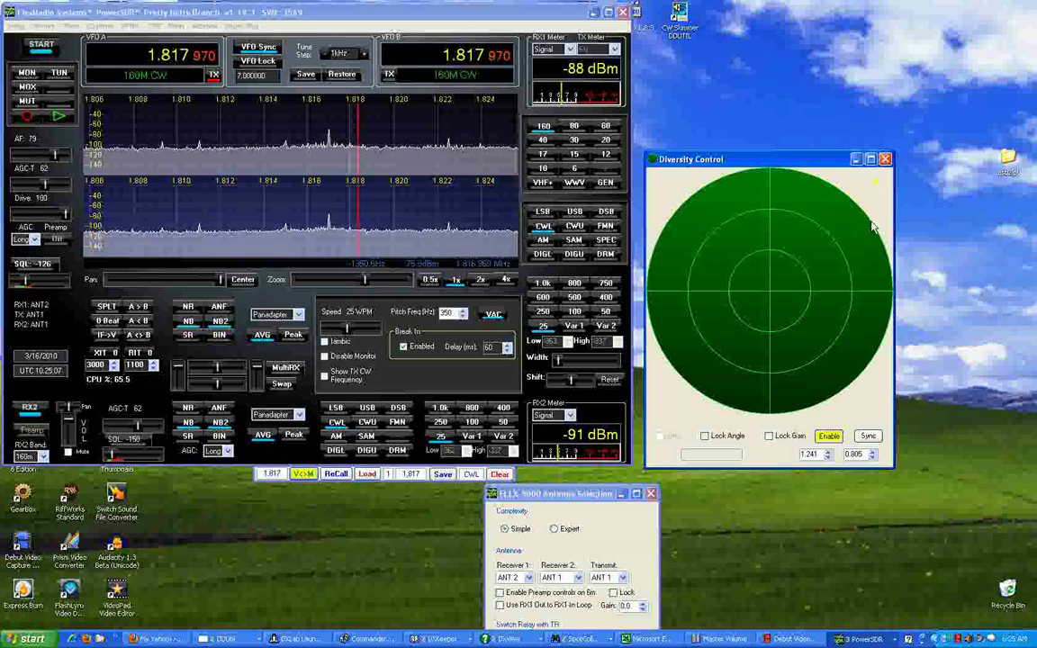
Step: Compare reception with diversity off and on, and reposition the diversity point at a gain of about 1.30 and an angle of about 0.80
click(829, 437)
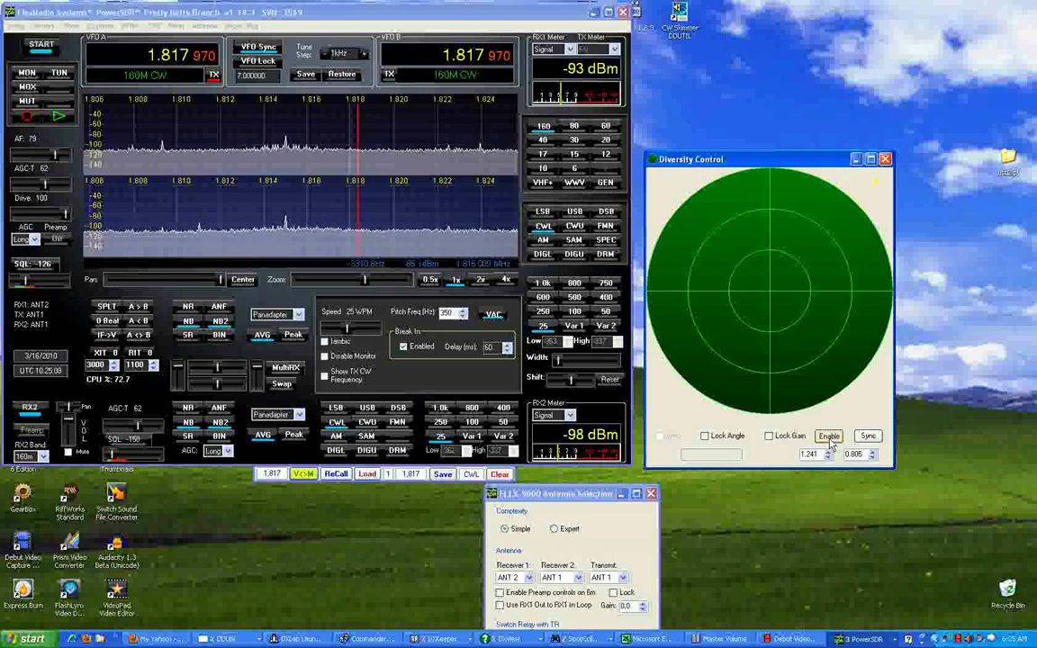
click(829, 437)
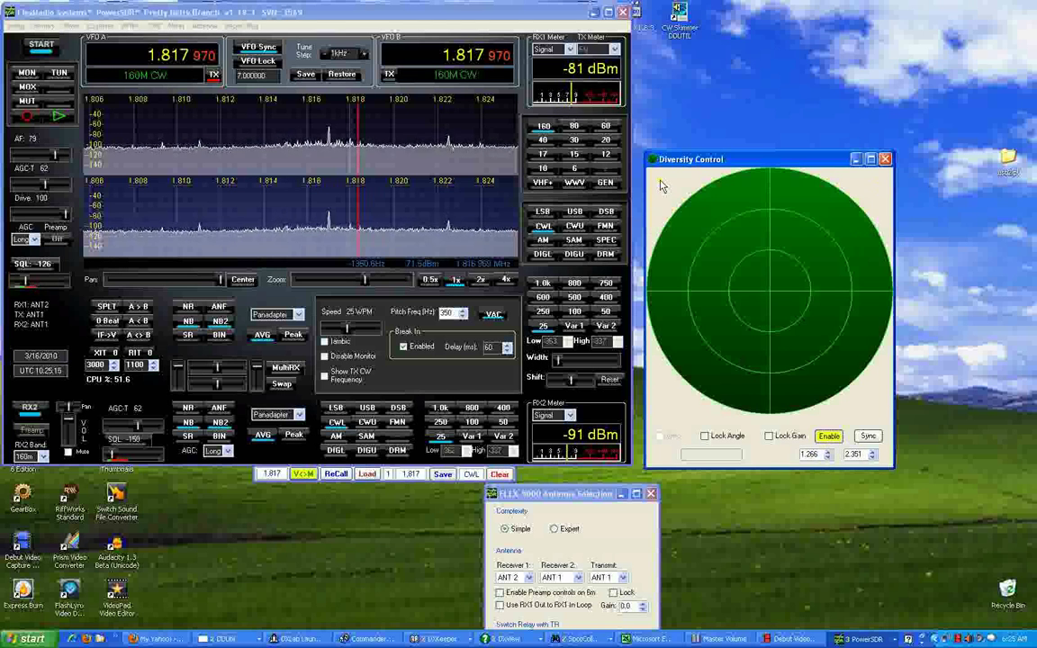
click(762, 296)
mouse_move(762, 296)
mouse_down()
mouse_move(840, 396)
mouse_move(883, 420)
mouse_move(882, 178)
mouse_up()
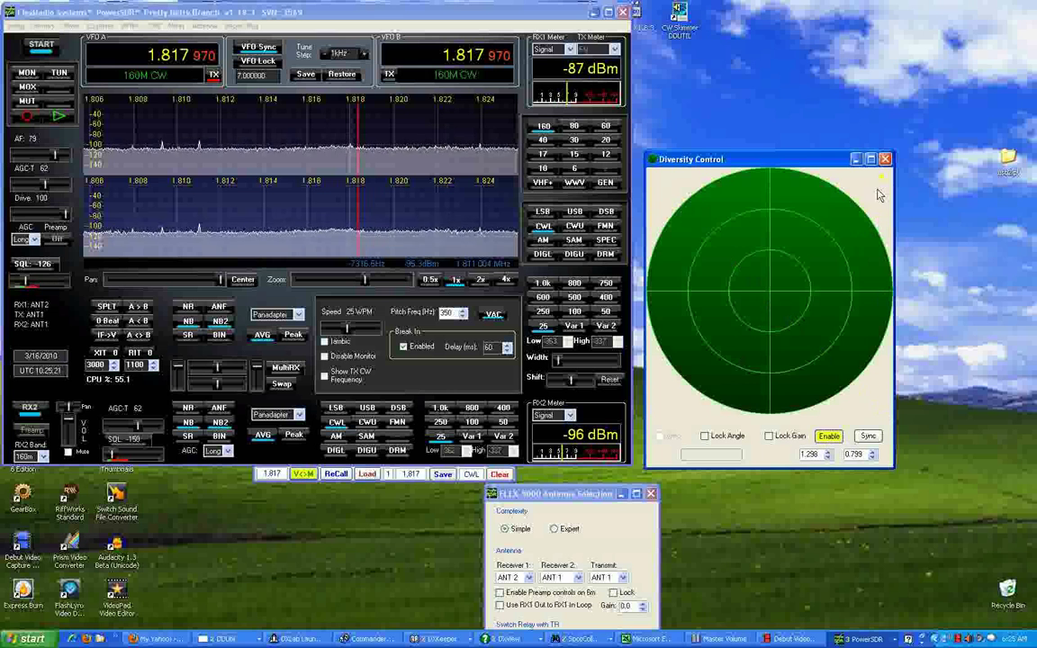
Step: Switch diversity off and on repeatedly to compare the received signal with and without it
click(829, 436)
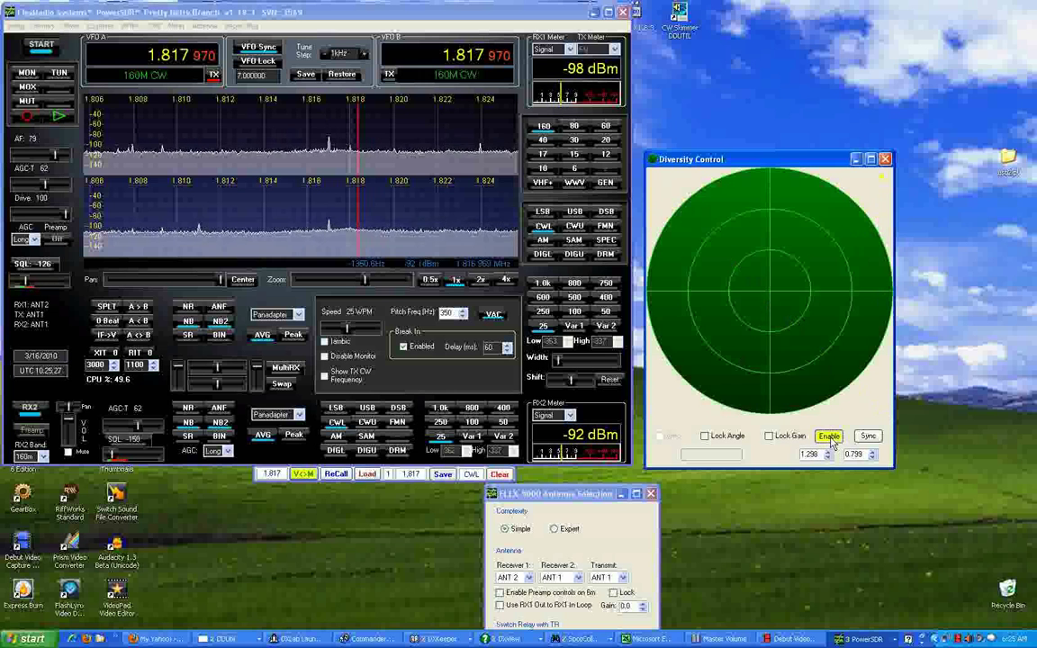
click(829, 436)
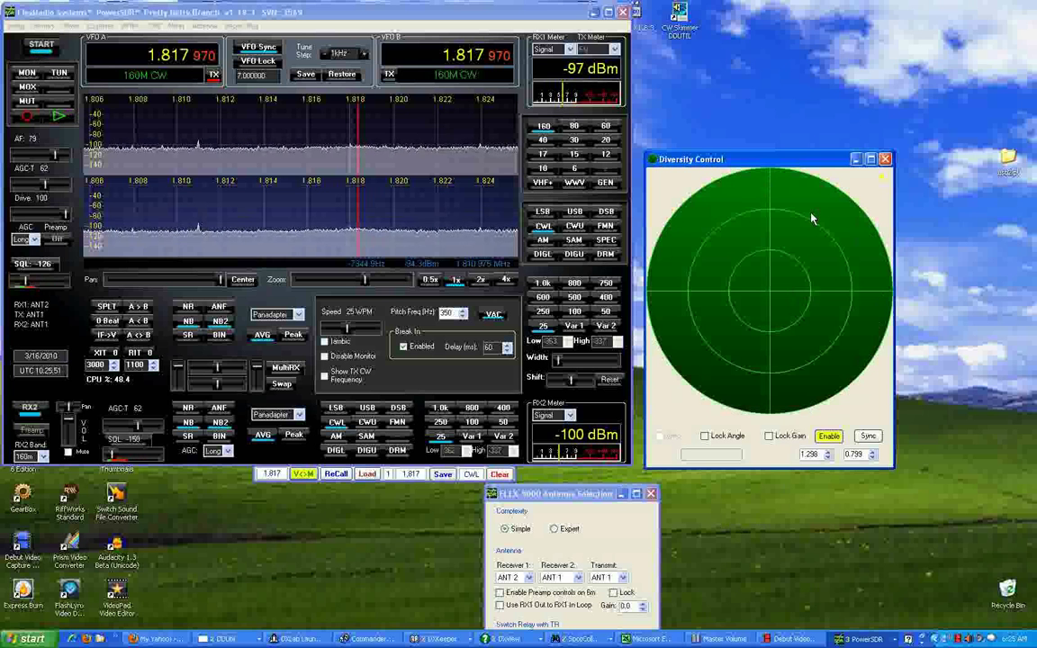
click(835, 438)
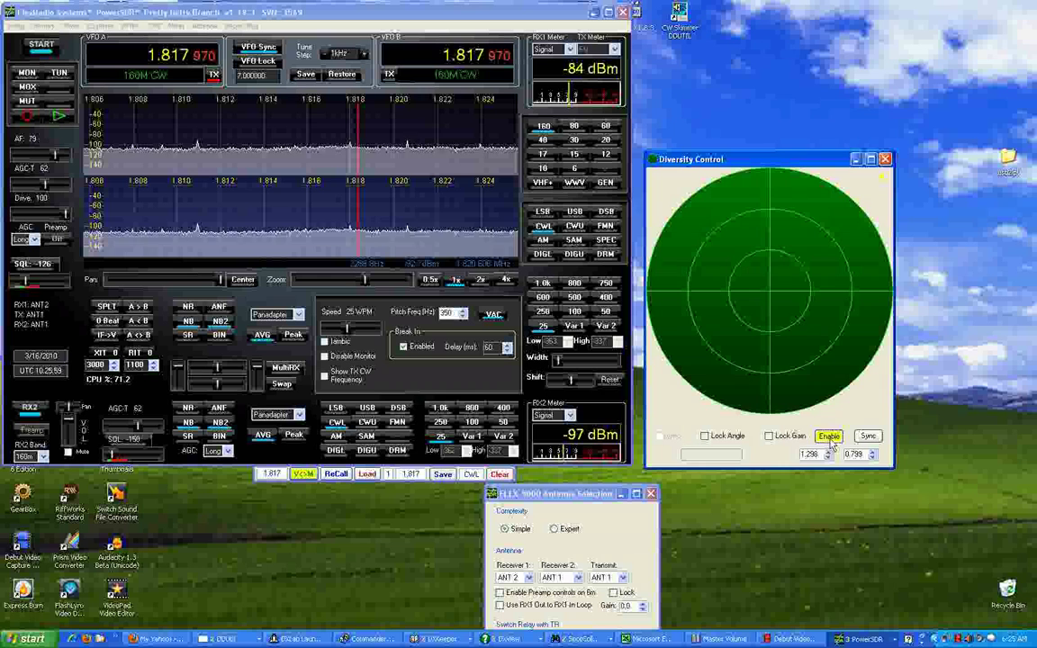
click(829, 436)
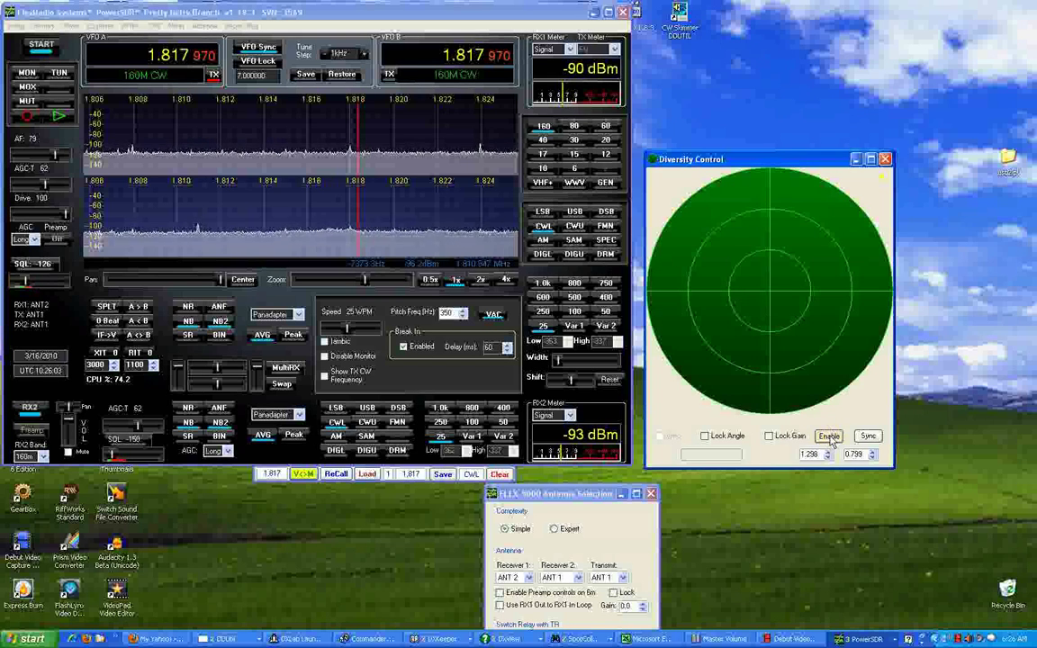
click(829, 436)
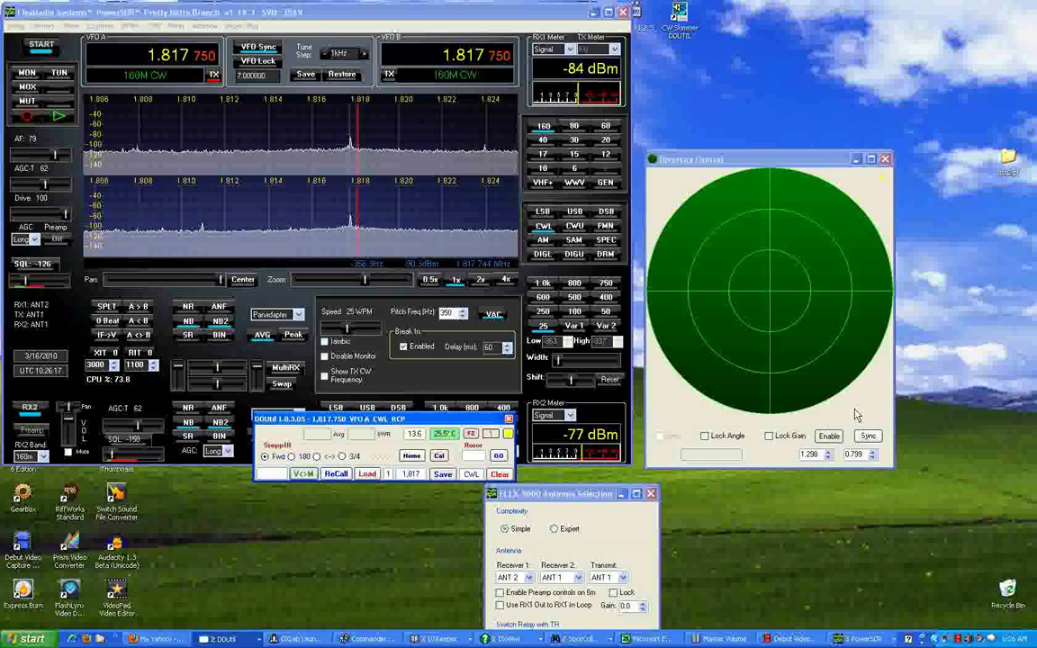
Step: Re-enable diversity and bring the point inward to a gain of about 0.61 at an angle of about 0.84
click(829, 436)
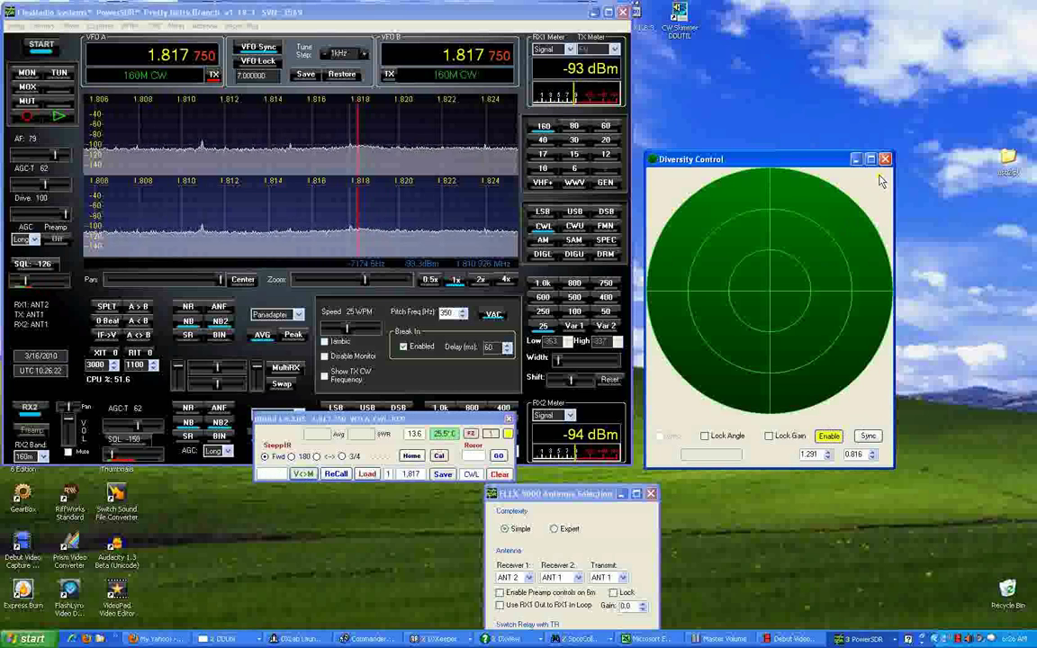
click(851, 214)
mouse_move(851, 215)
mouse_down()
mouse_move(770, 297)
mouse_move(851, 225)
mouse_move(782, 263)
mouse_move(713, 232)
mouse_move(672, 194)
mouse_move(846, 385)
mouse_move(787, 371)
mouse_move(666, 373)
mouse_move(669, 426)
mouse_move(799, 264)
mouse_move(794, 311)
mouse_move(775, 296)
mouse_move(832, 353)
mouse_move(806, 335)
mouse_move(834, 239)
mouse_move(871, 204)
mouse_move(816, 245)
mouse_move(826, 238)
mouse_up()
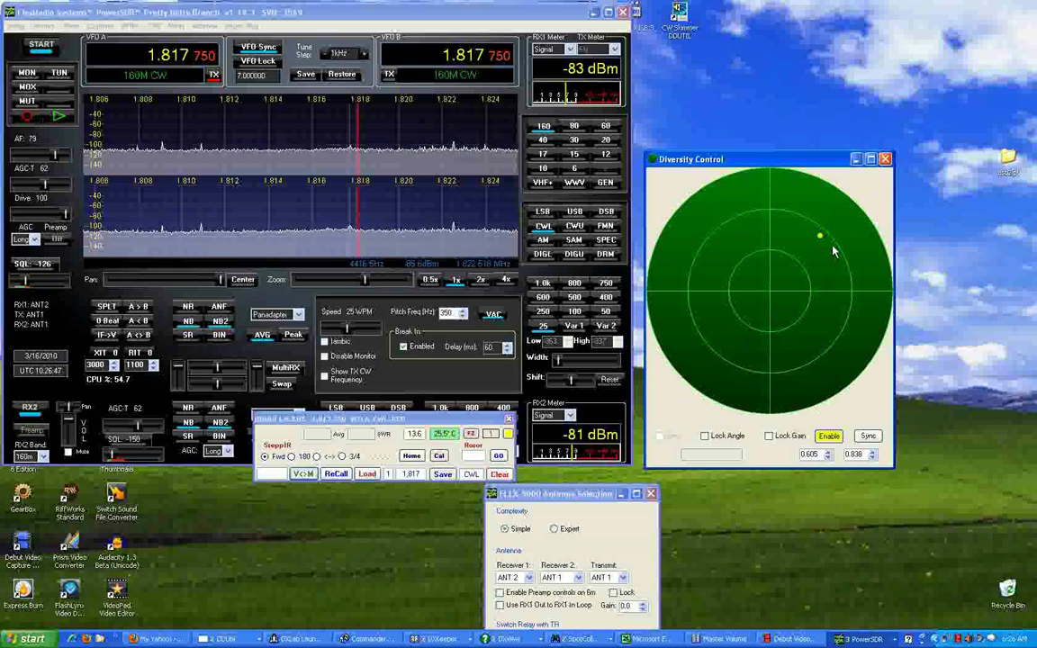
Step: Check the signal with diversity off and on, and move the point to a gain of about 1.27 and an angle of about 2.36
click(829, 436)
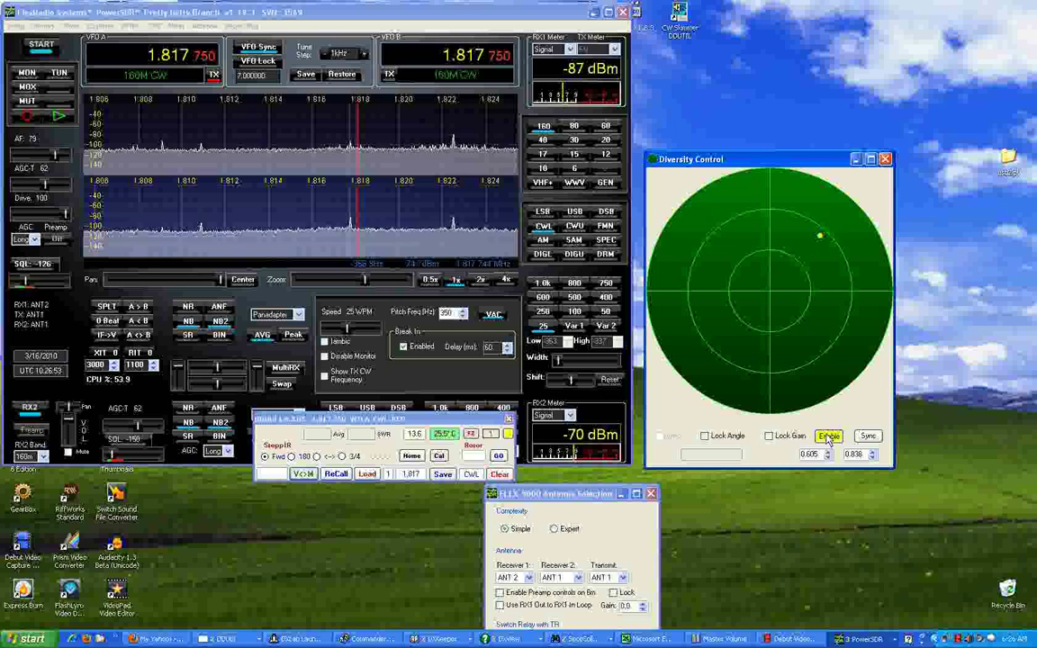
click(829, 437)
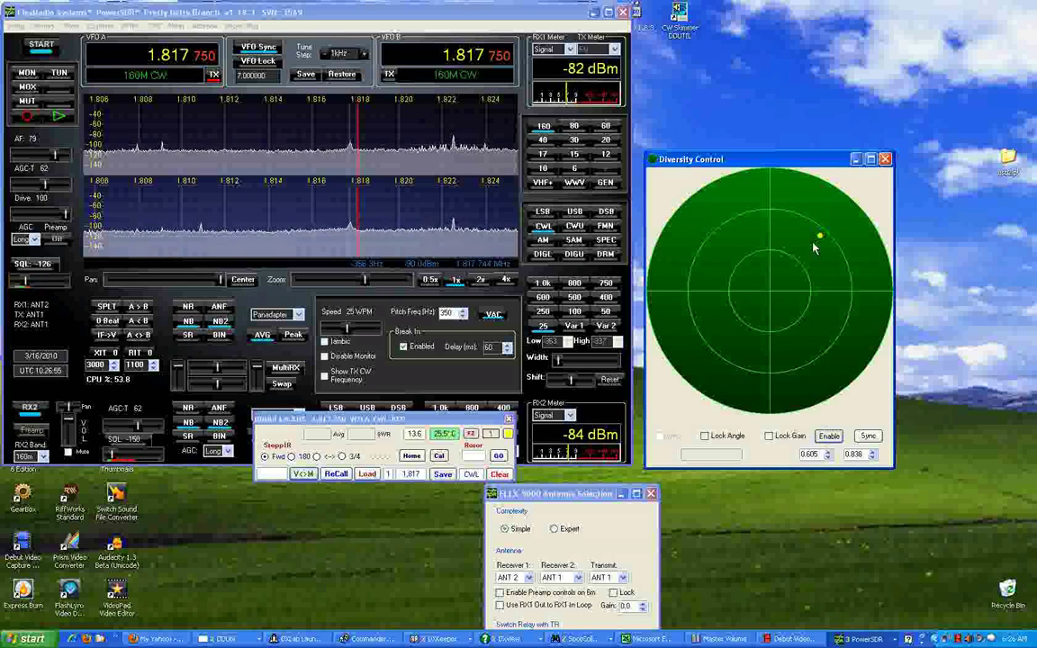
click(829, 437)
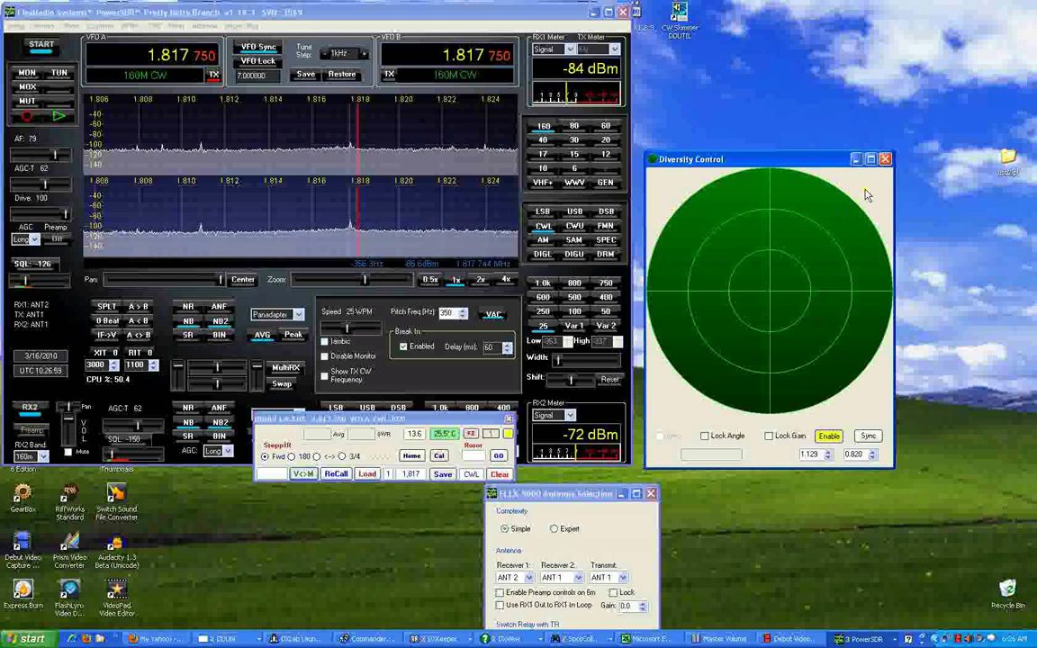
drag(866, 196, 659, 186)
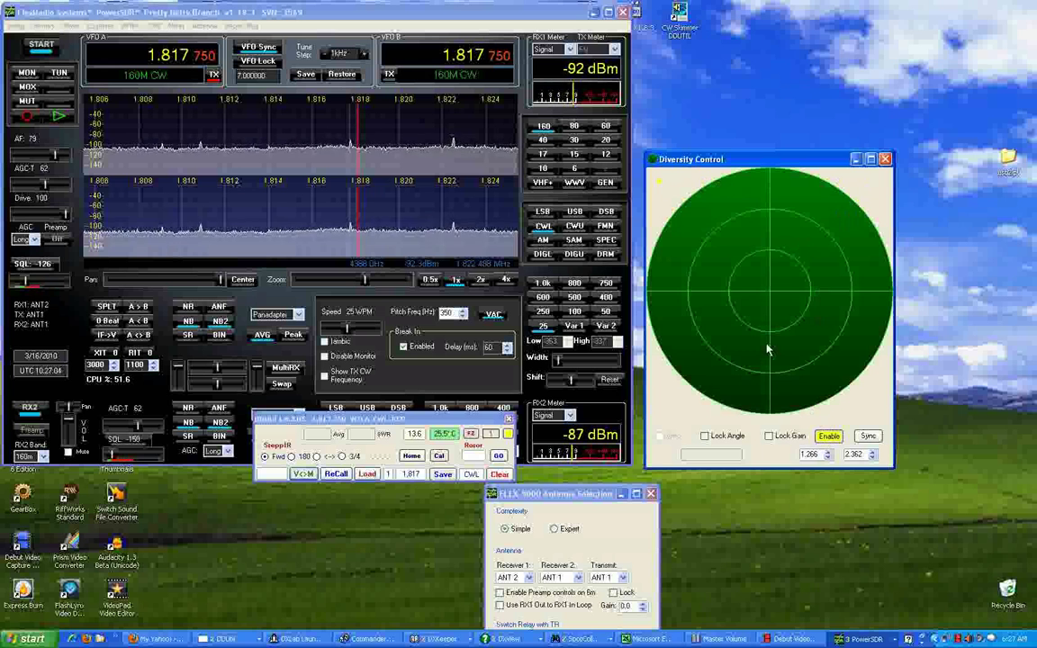
Step: Move the diversity point to a gain of about 0.76 and an angle of about 0.80
click(829, 437)
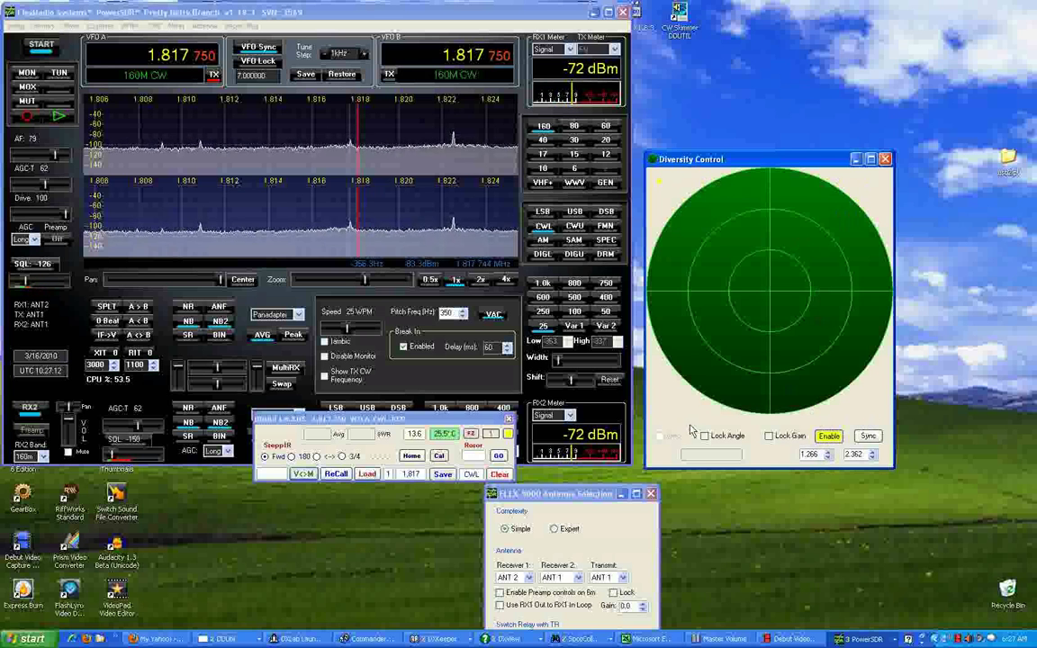
click(709, 360)
drag(708, 360, 836, 224)
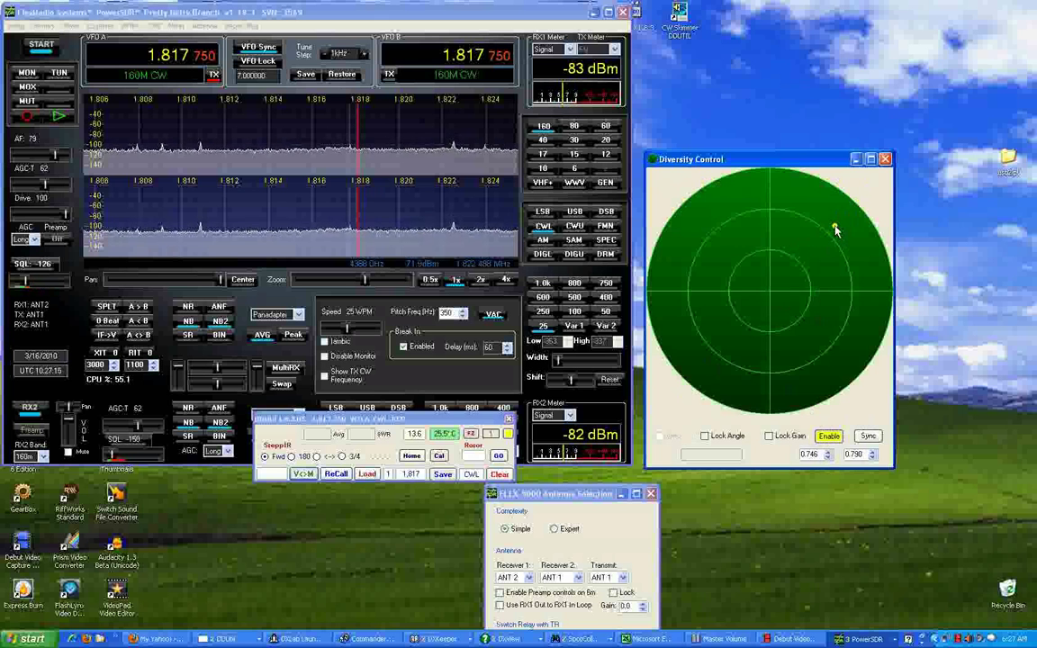
Step: Compare the signal with diversity off and on, and move the point to a gain of about 1.40 and an angle of about -2.28
click(832, 438)
click(832, 438)
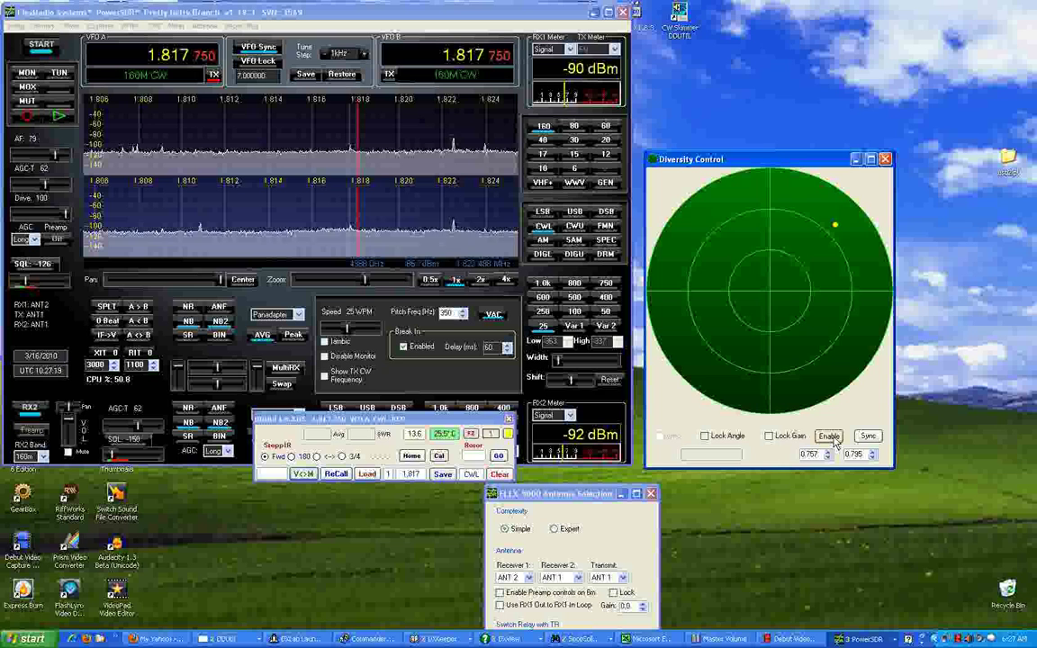
drag(831, 232, 663, 427)
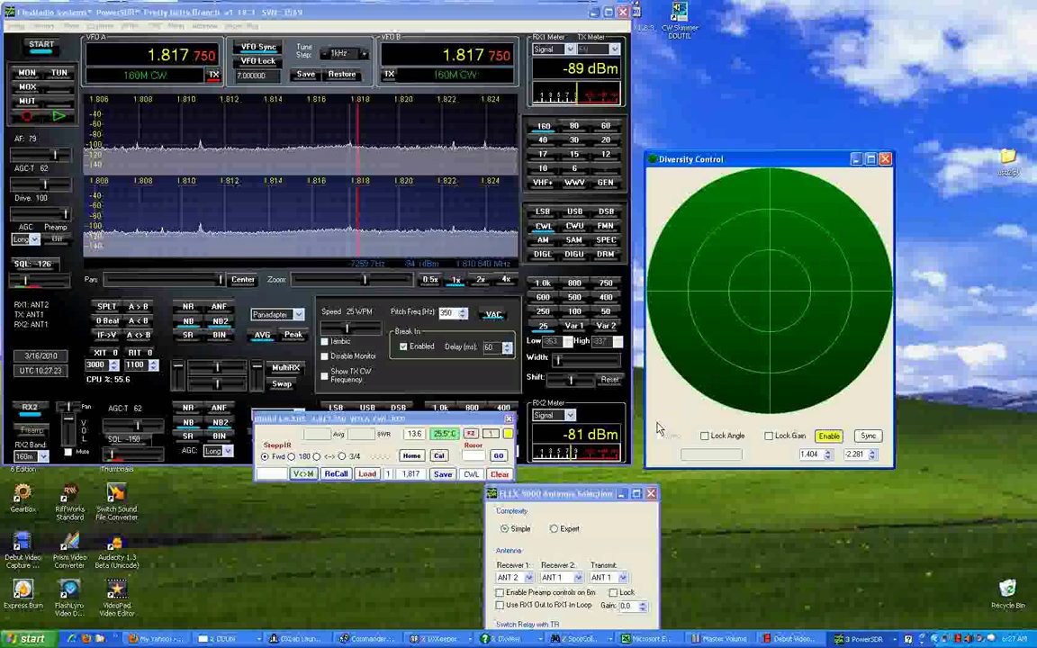
click(829, 437)
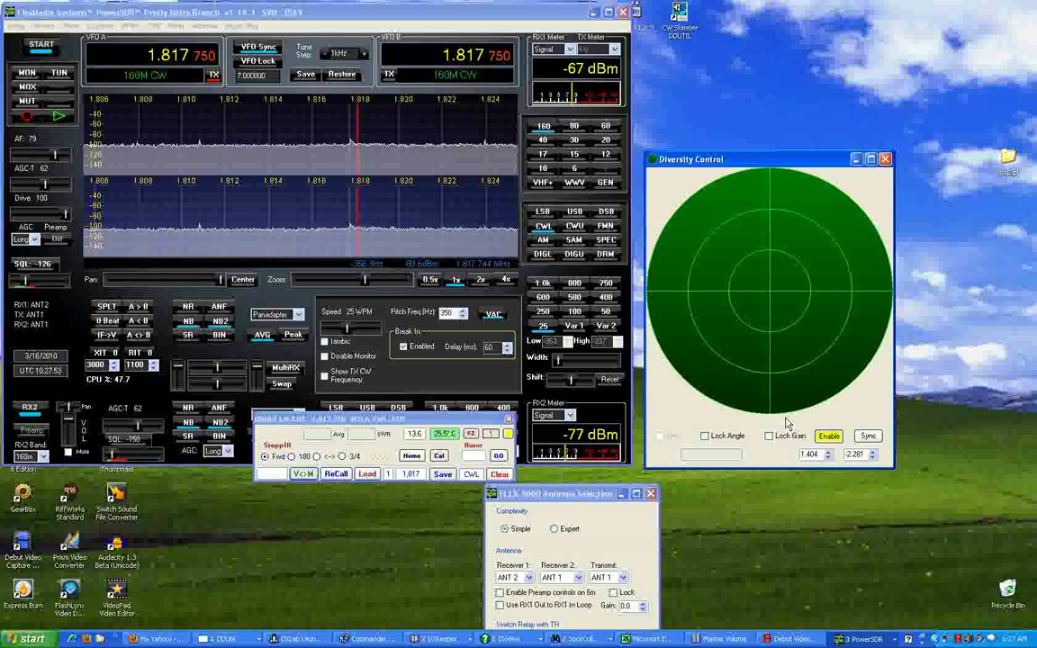
Step: Set Receiver 2's antenna to RX2 IN and move the diversity point to a gain of about 1.22 and an angle of about 0.77
click(579, 578)
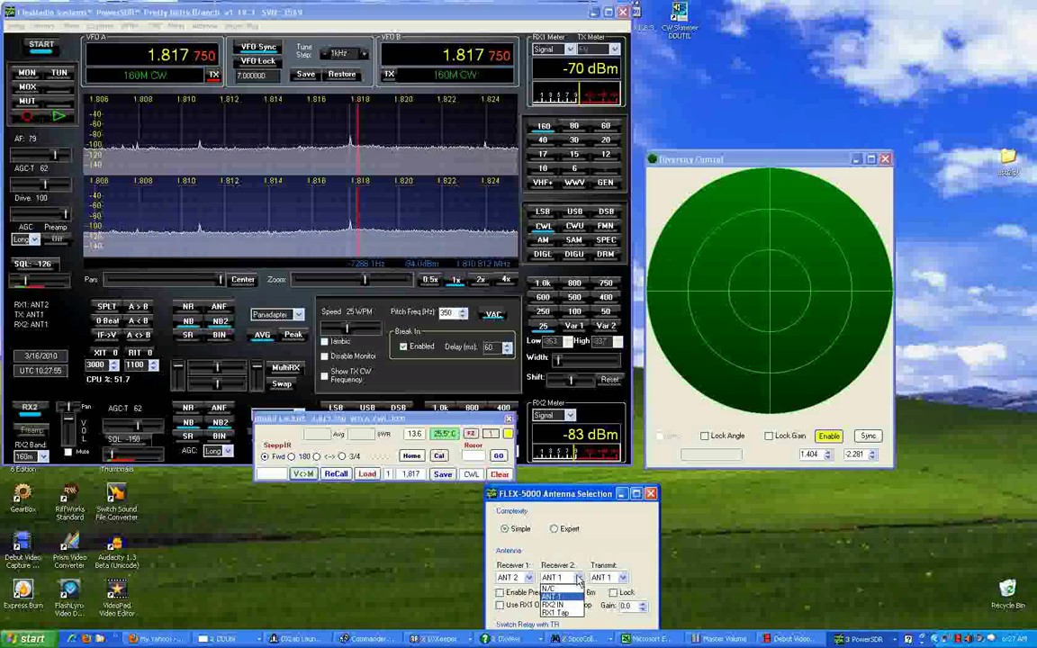
click(565, 610)
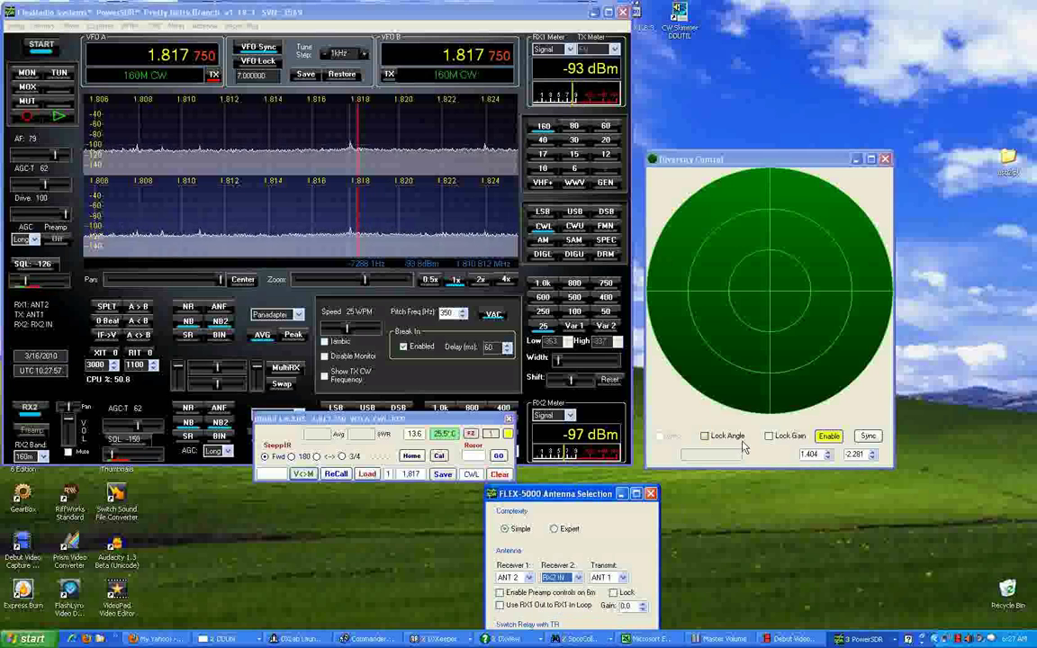
mouse_move(748, 348)
mouse_down()
mouse_move(695, 405)
mouse_move(726, 262)
mouse_move(605, 164)
mouse_move(781, 309)
mouse_move(739, 329)
mouse_move(776, 367)
mouse_move(828, 208)
mouse_move(883, 181)
mouse_move(803, 275)
mouse_move(731, 331)
mouse_move(664, 423)
mouse_move(715, 272)
mouse_move(663, 184)
mouse_move(724, 274)
mouse_move(766, 300)
mouse_move(848, 393)
mouse_move(790, 369)
mouse_move(777, 307)
mouse_move(756, 326)
mouse_move(789, 379)
mouse_move(734, 363)
mouse_move(682, 423)
mouse_move(875, 188)
mouse_up()
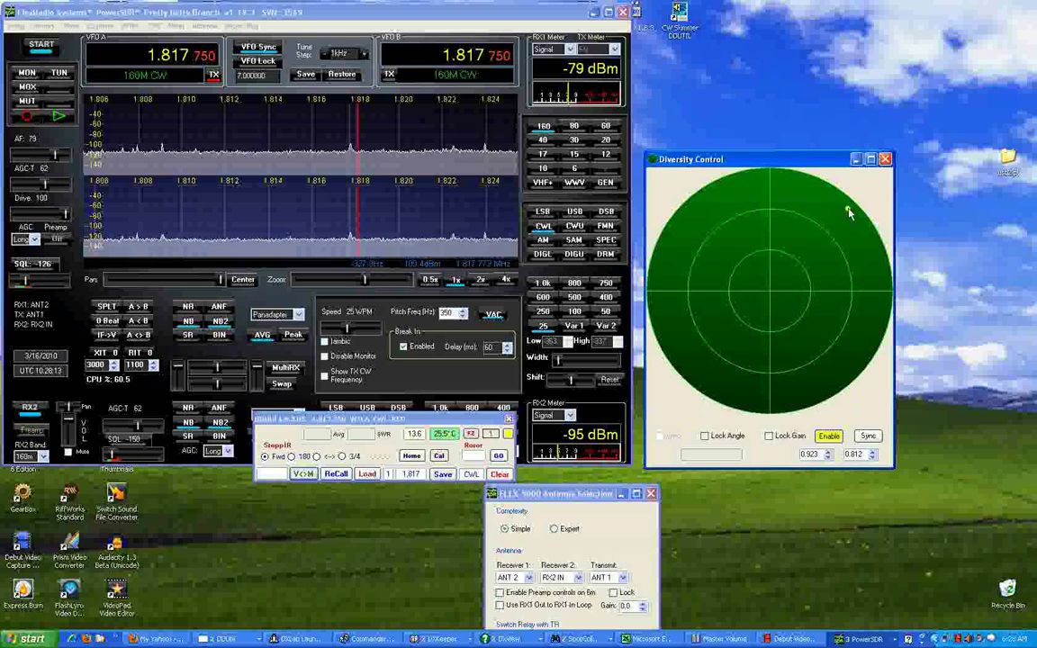
Step: Set Receiver 2's antenna back to ANT 1 and move the diversity point to a gain of about 1.37 and an angle of about -2.30
click(577, 577)
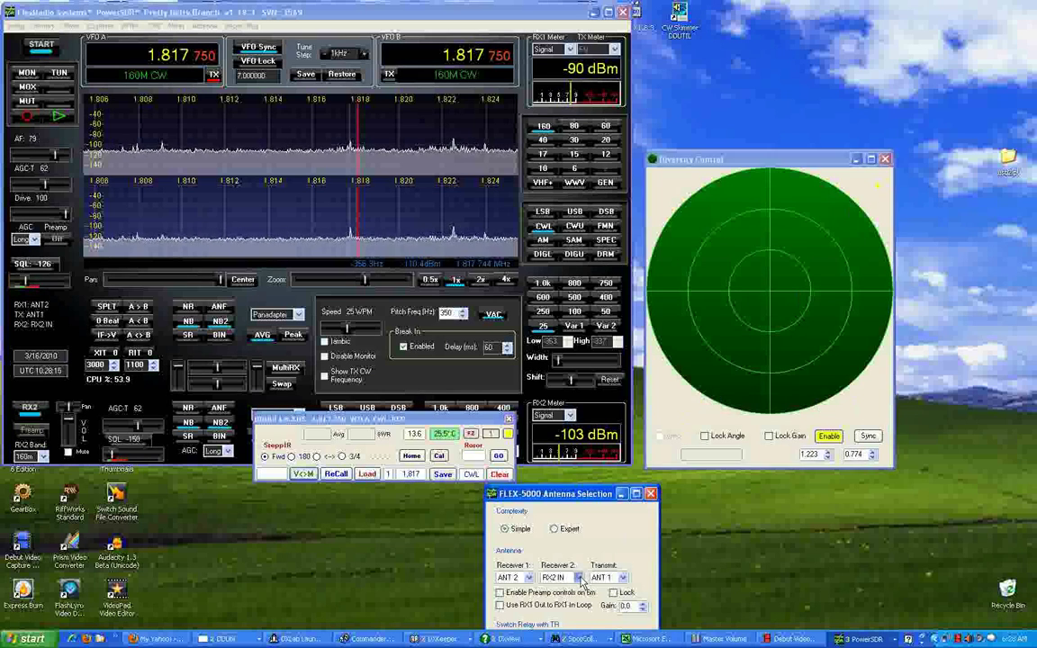
click(554, 595)
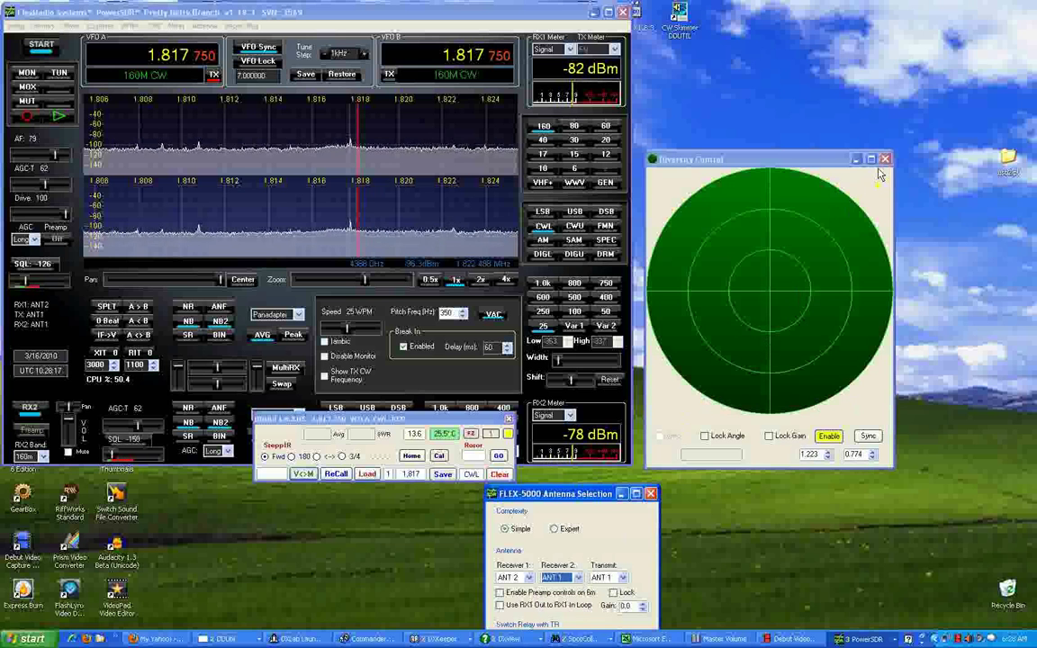
drag(870, 188, 660, 416)
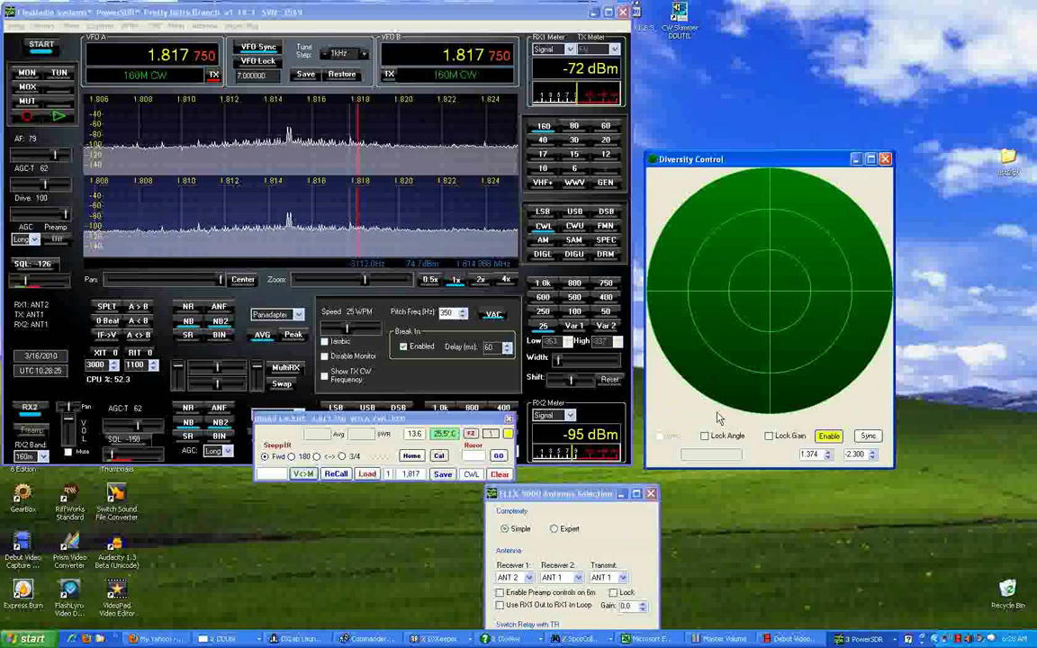
Step: Compare reception with diversity off and on, and place the point near the circle's centre at a gain of about 0.05
click(830, 437)
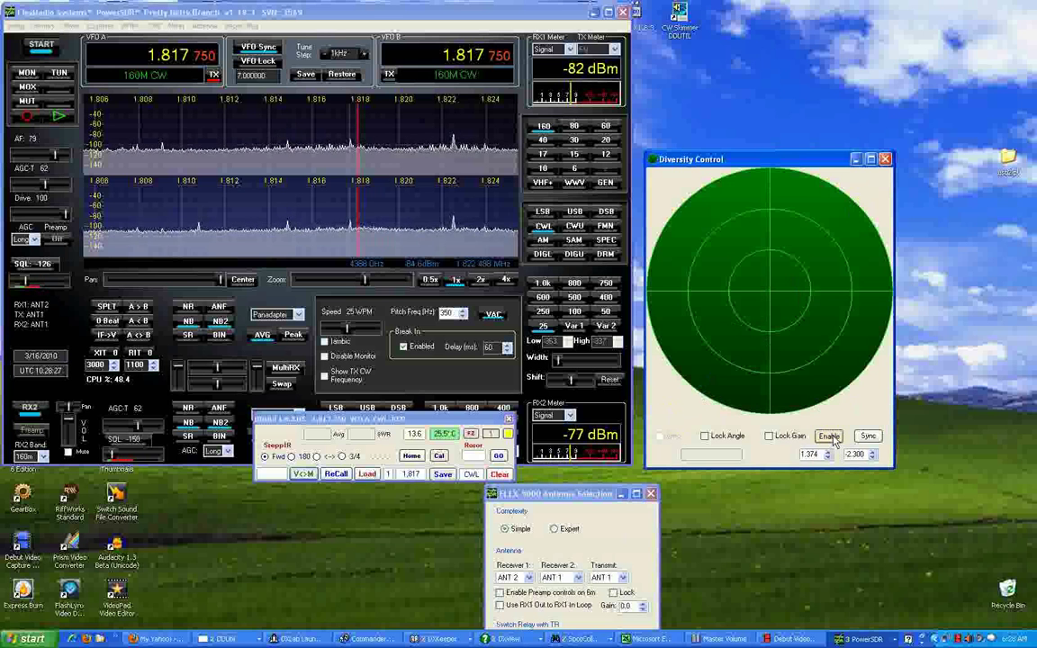
click(830, 436)
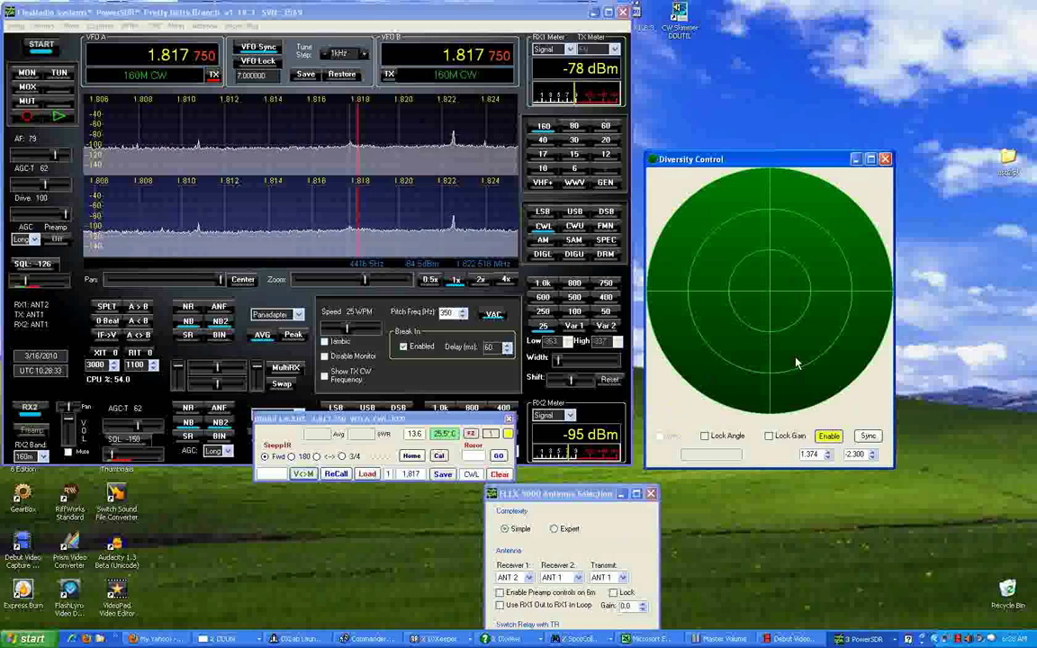
click(774, 291)
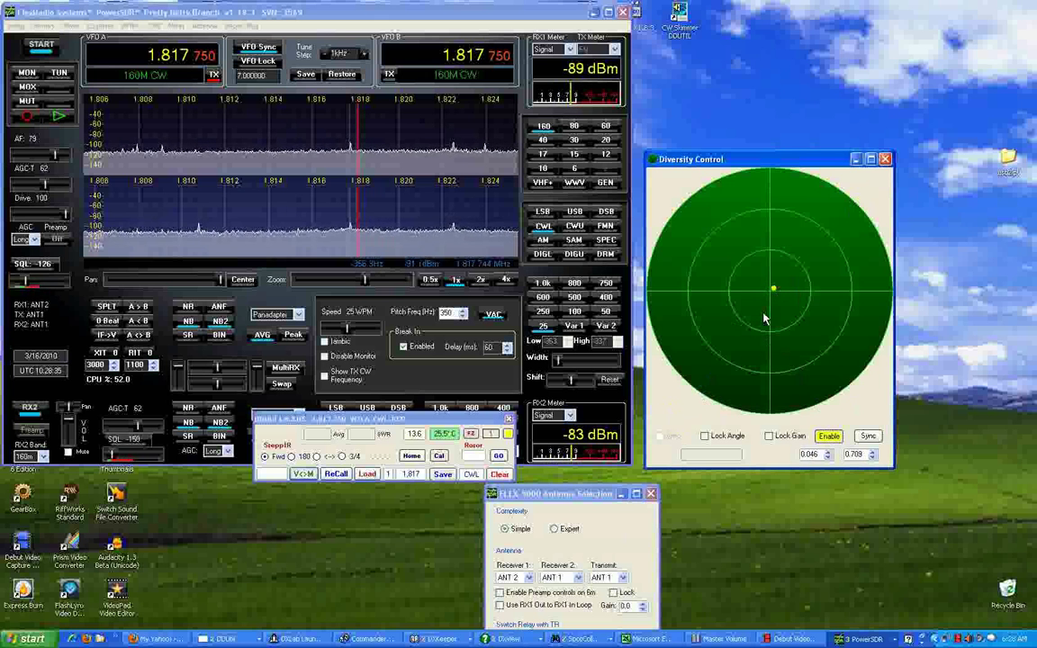
Step: Tune to 1.814960 MHz and compare the diversity point at gain about 1.26, angle 2.30 with gain about 0.21, angle -3.14
click(293, 139)
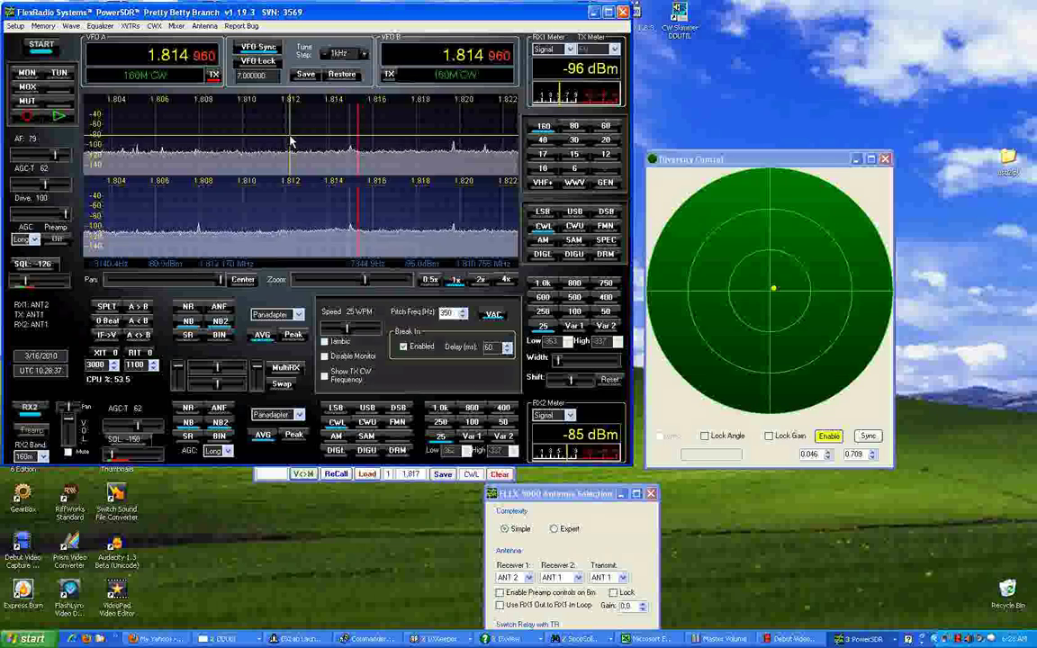
drag(774, 291, 667, 181)
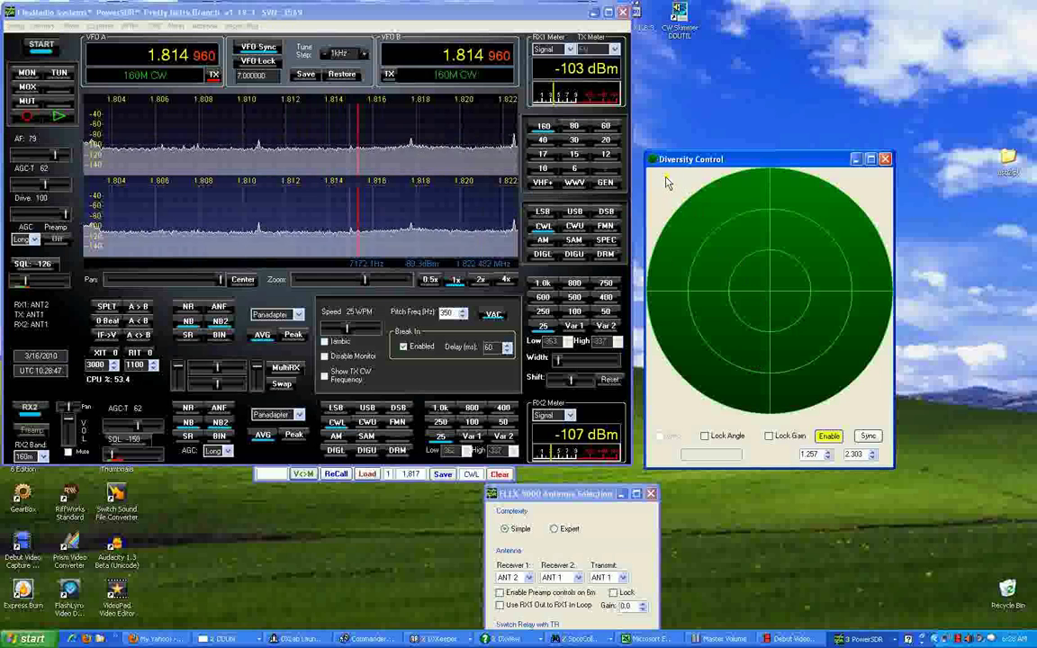
mouse_move(664, 181)
mouse_down()
mouse_move(736, 289)
mouse_move(785, 327)
mouse_move(745, 291)
mouse_up()
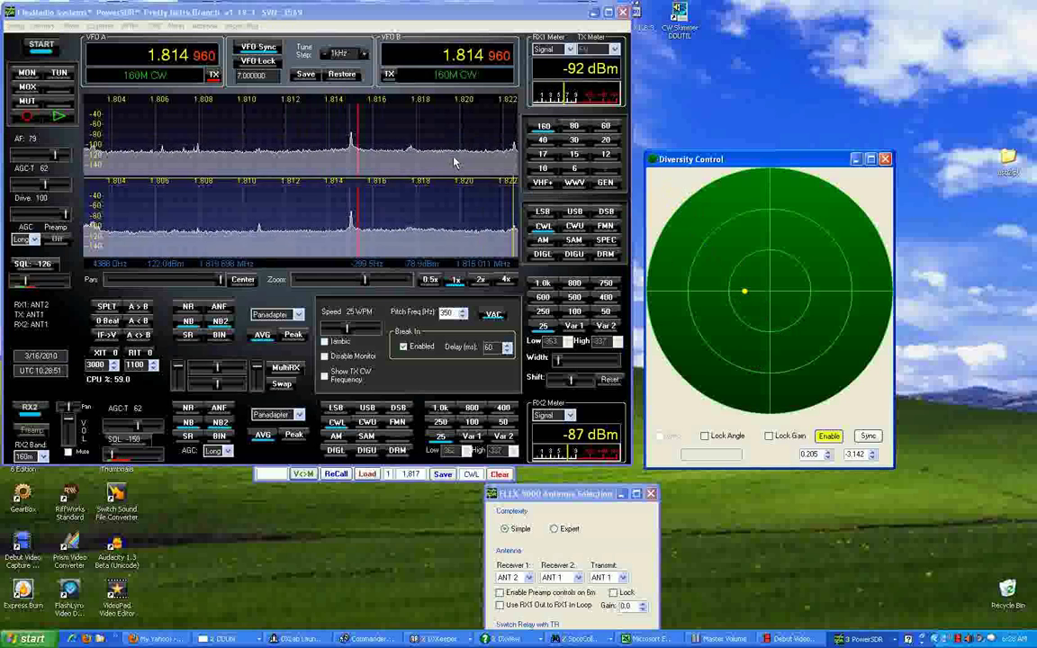
Step: Tune to 1.813164 MHz and compare the diversity point at gain about 1.18, angle 0.85 with gain about 0.02, angle -1.82
click(315, 148)
mouse_move(686, 203)
mouse_down()
mouse_move(688, 220)
mouse_move(776, 322)
mouse_move(697, 246)
mouse_up()
mouse_move(661, 209)
mouse_down()
mouse_move(656, 184)
mouse_move(715, 273)
mouse_move(770, 312)
mouse_move(862, 411)
mouse_move(815, 382)
mouse_move(696, 212)
mouse_move(778, 321)
mouse_move(831, 355)
mouse_move(780, 323)
mouse_move(806, 251)
mouse_move(859, 192)
mouse_up()
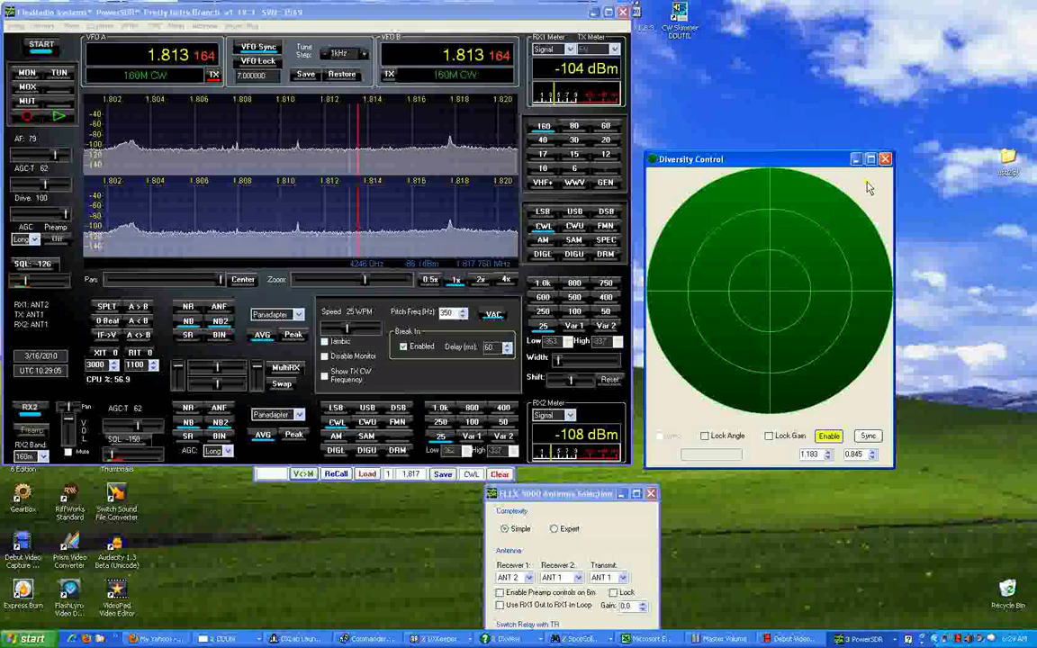
mouse_move(869, 187)
mouse_down()
mouse_move(716, 347)
mouse_move(669, 377)
mouse_move(664, 398)
mouse_move(702, 344)
mouse_move(764, 296)
mouse_move(855, 394)
mouse_move(661, 183)
mouse_move(770, 299)
mouse_up()
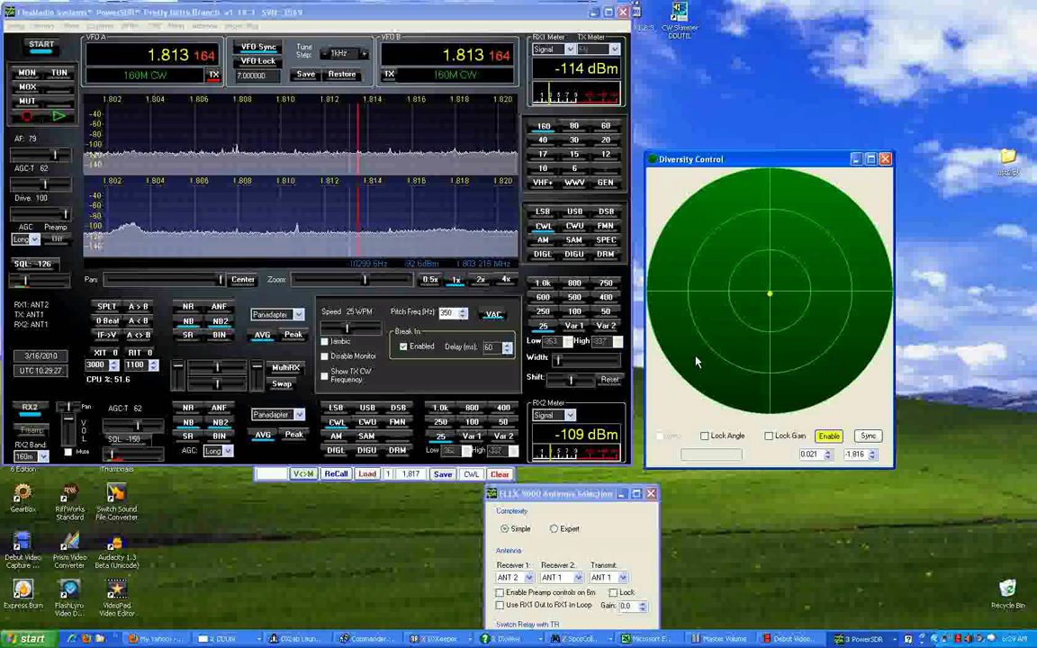
Step: Turn diversity off and disable both noise blankers, NB and NB2, on the second receiver
click(821, 434)
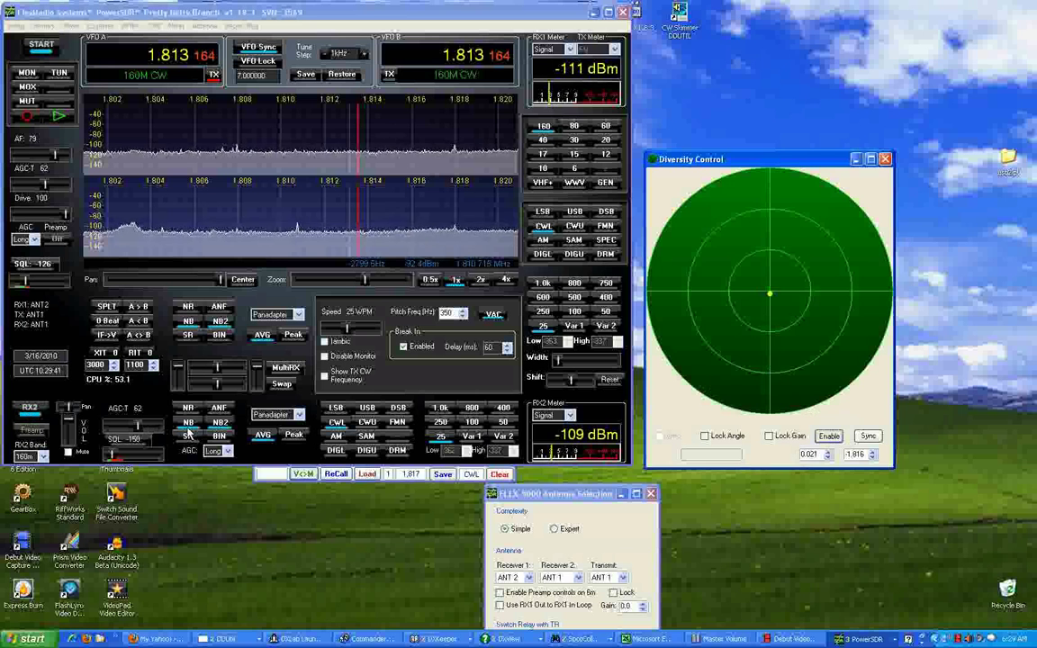
click(171, 389)
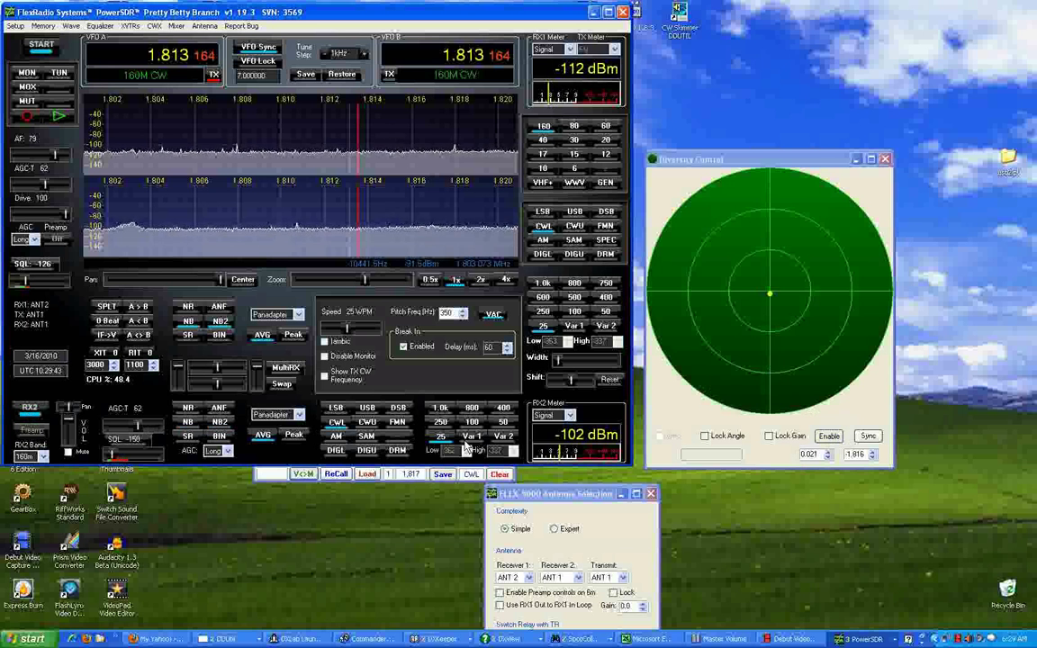
Step: Set the filter width to 400 Hz on both receivers and switch the second receiver off
click(504, 409)
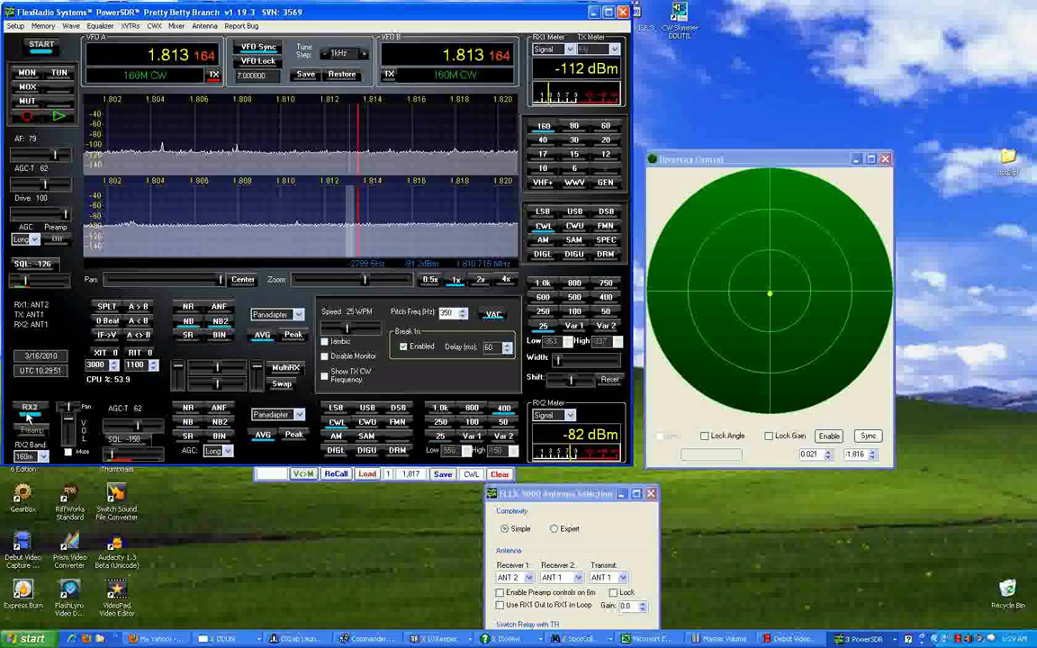
click(30, 407)
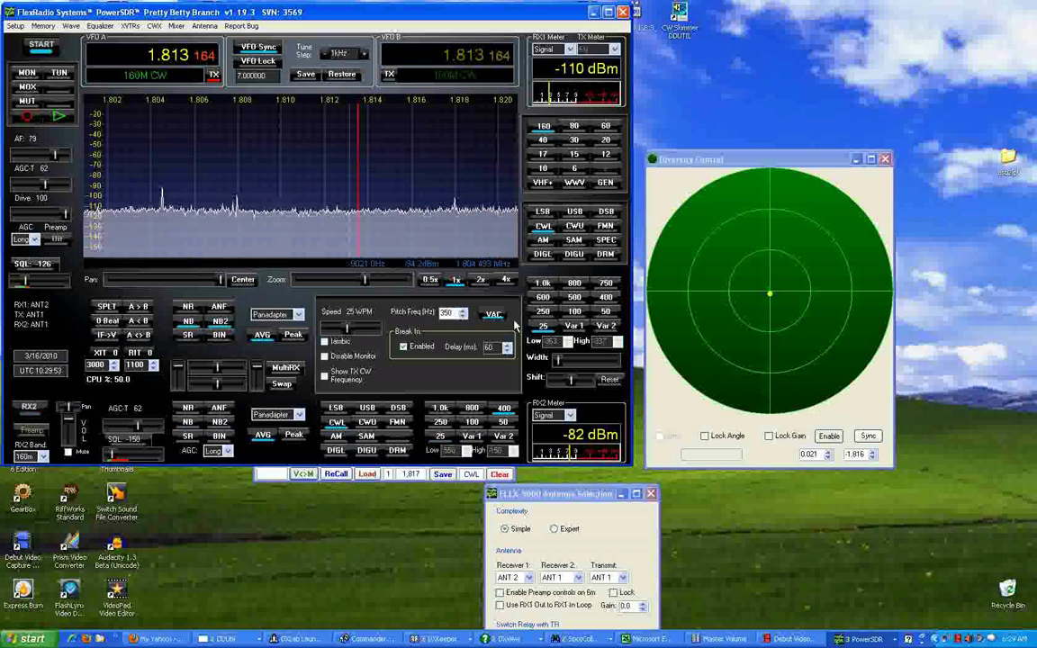
click(543, 297)
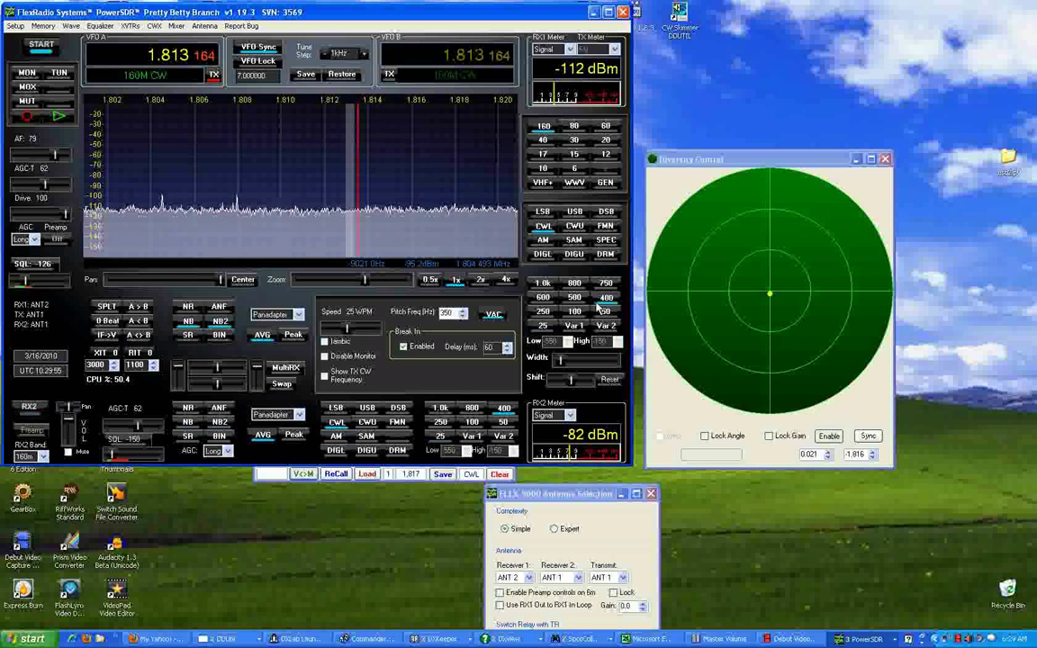